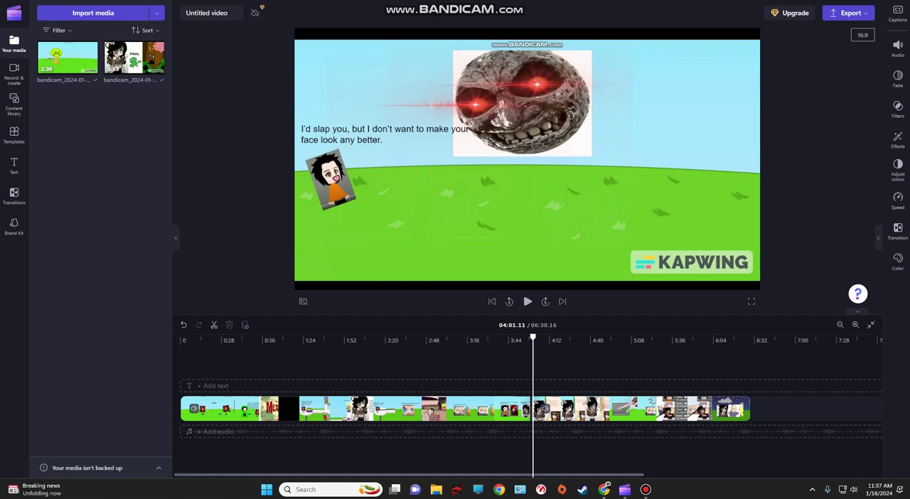
# - Scrub to earlier scenes, then switch to the 6:30 Kapwing episode project and preview around 2:52
pyautogui.moveTo(533, 339); pyautogui.dragTo(302, 340)
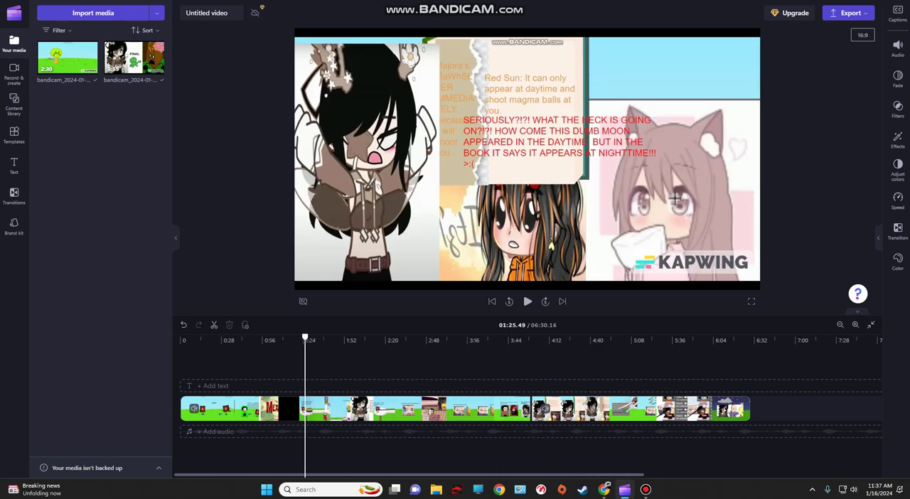
pyautogui.moveTo(301, 340)
pyautogui.mouseDown()
pyautogui.moveTo(659, 339)
pyautogui.moveTo(180, 340)
pyautogui.mouseUp()
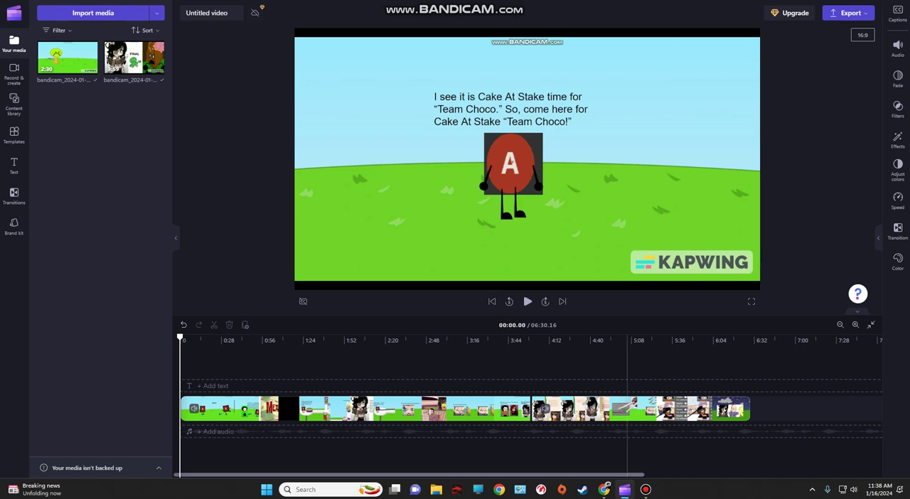
pyautogui.click(604, 489)
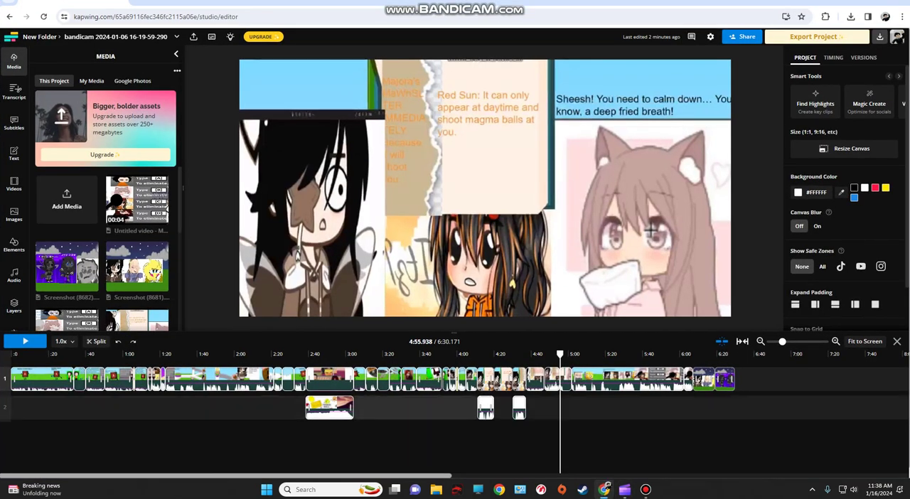
pyautogui.moveTo(559, 353); pyautogui.dragTo(330, 354)
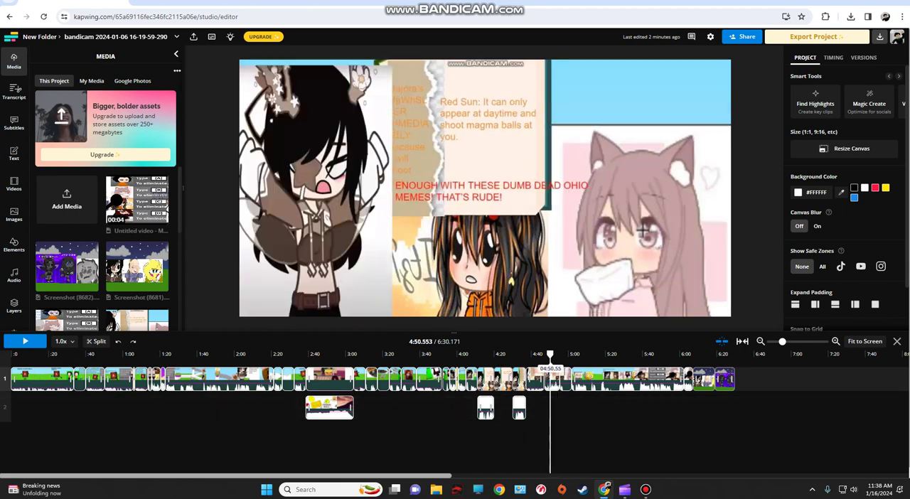